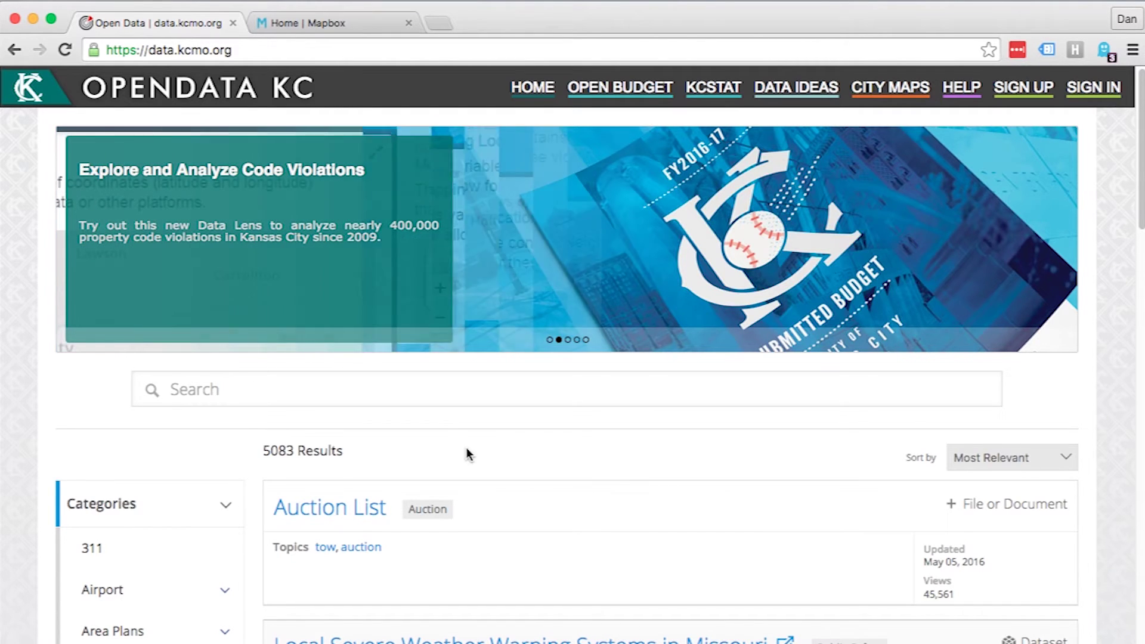
- Search the Open Data KC datasets for 'Restaurants'
left_click(328, 389)
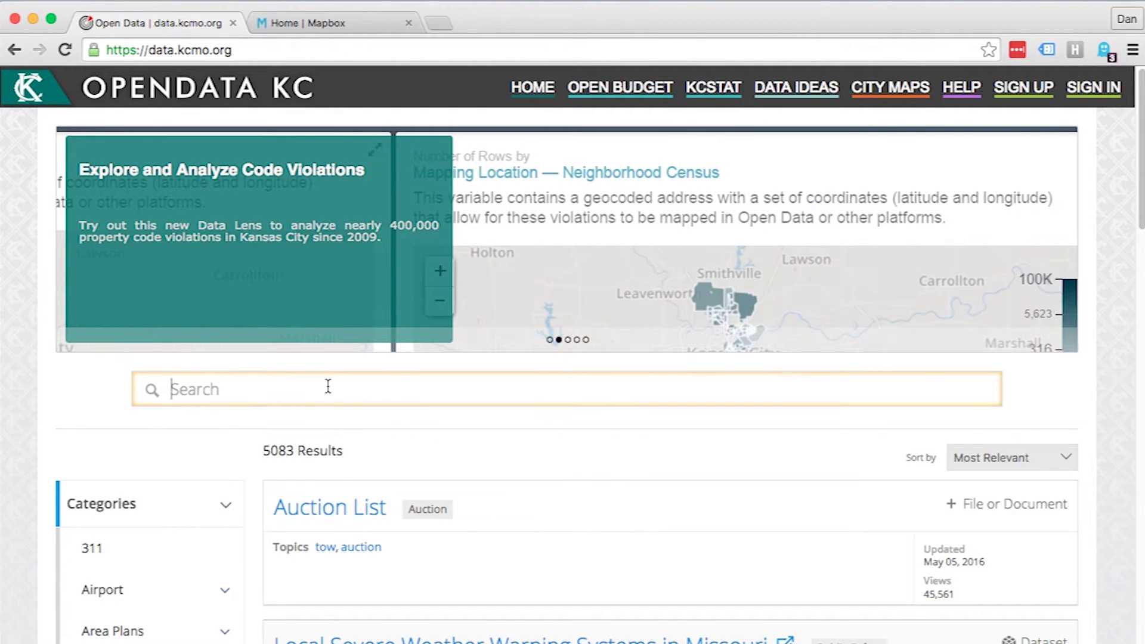
type("resta")
key("Down")
key("Return")
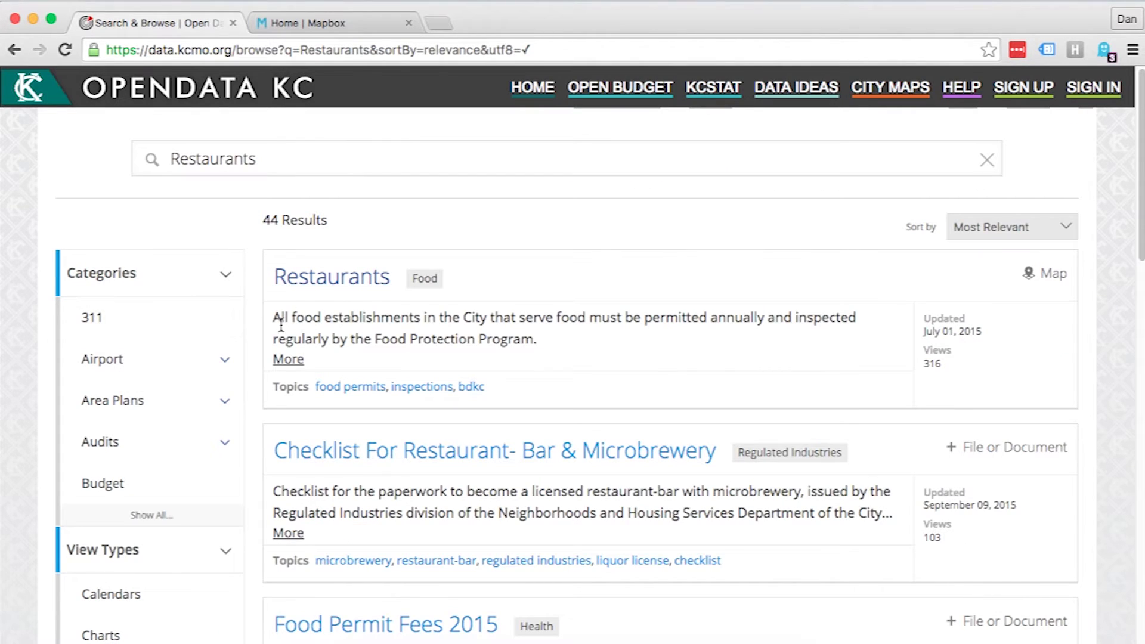
- Open the Restaurants dataset and download it as a CSV file
left_click(312, 293)
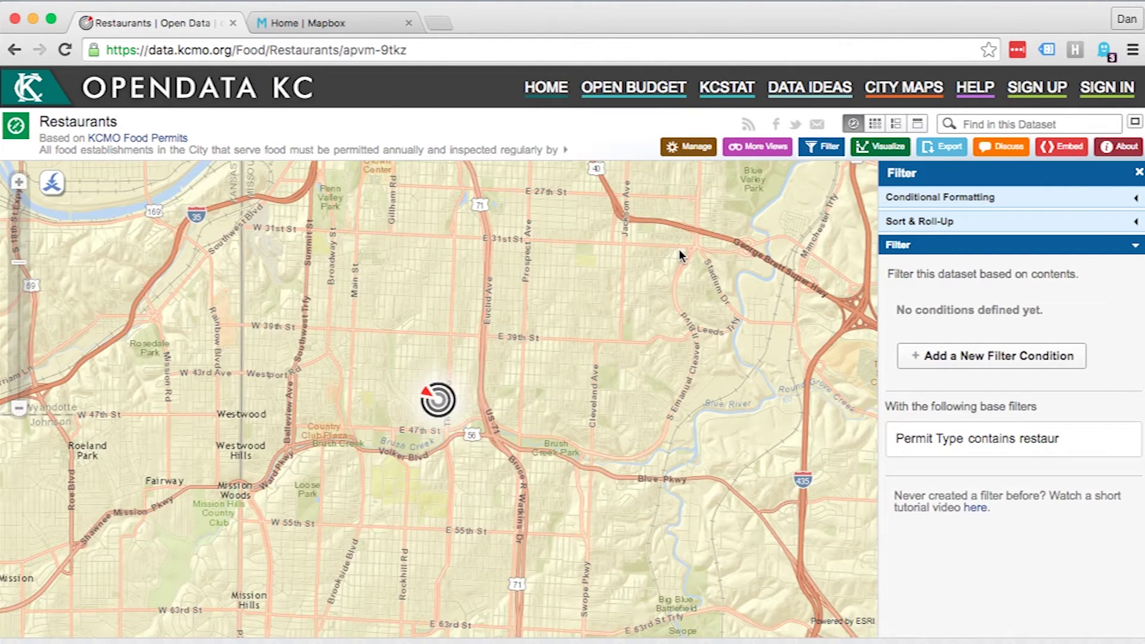
left_click(948, 151)
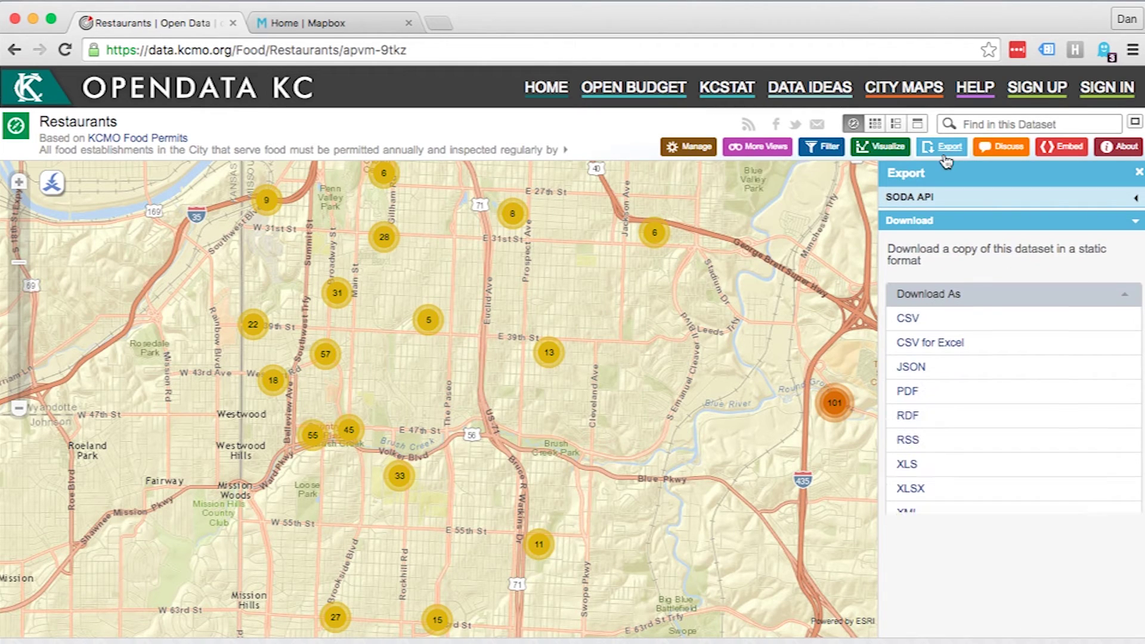
left_click(913, 321)
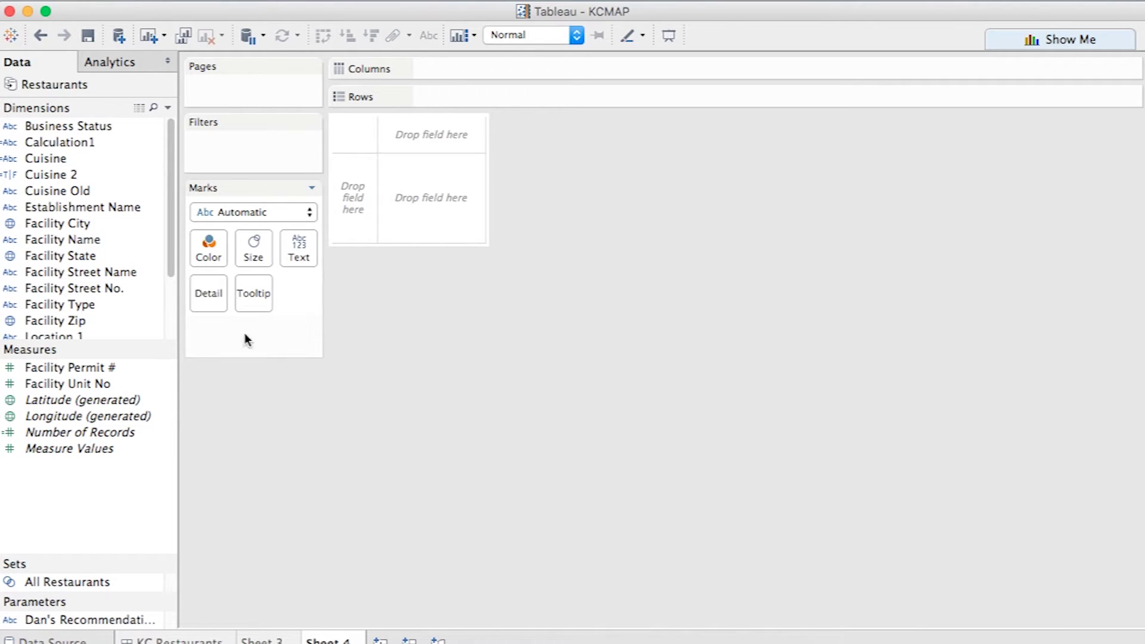
- Build a filled map of Facility Zip shaded by Number of Records with Show Me
left_click(85, 319)
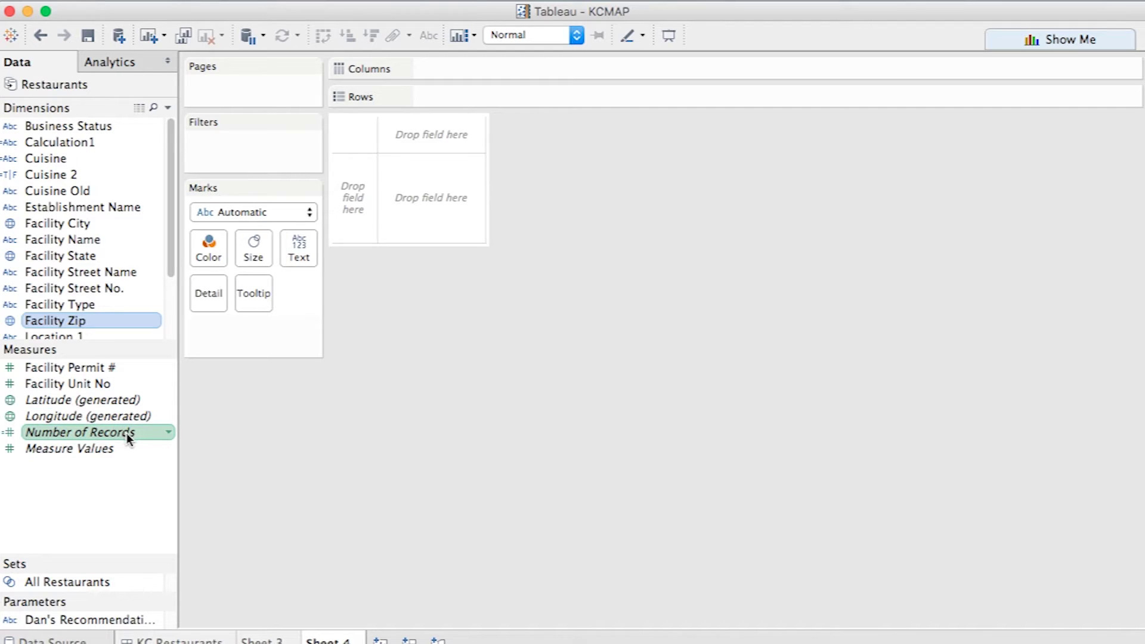
left_click(1071, 37)
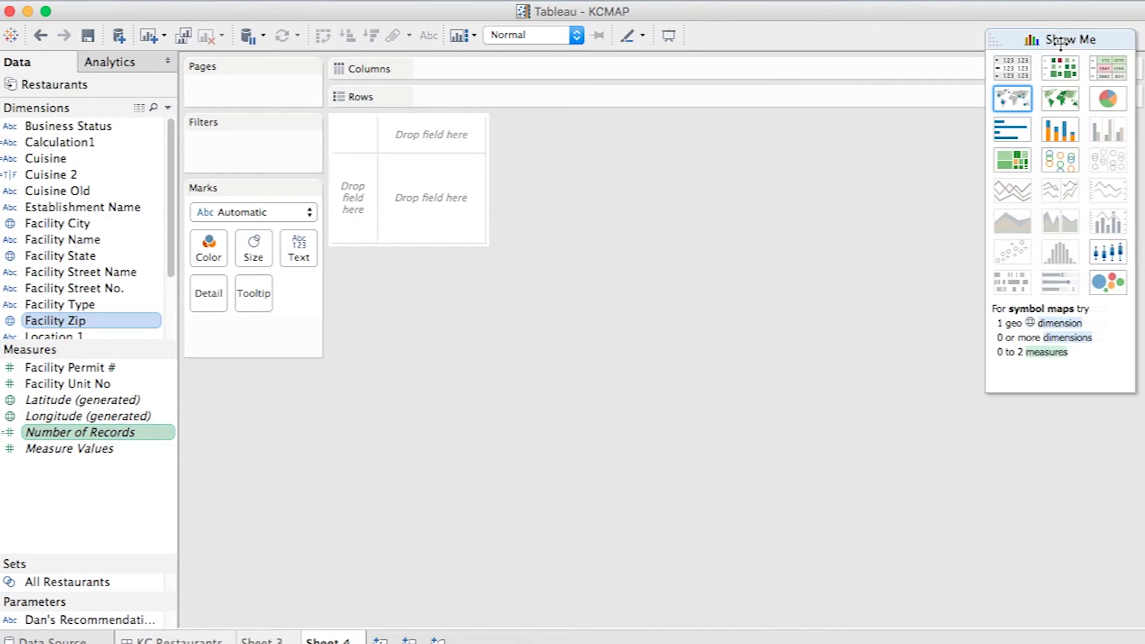
left_click(1056, 106)
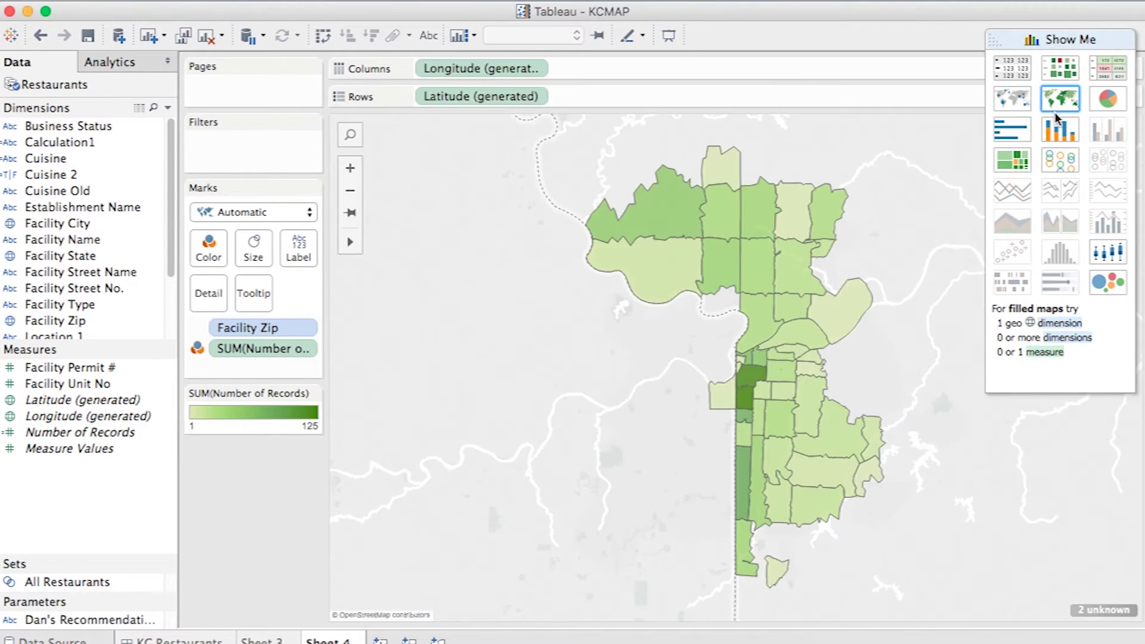
left_click(1053, 38)
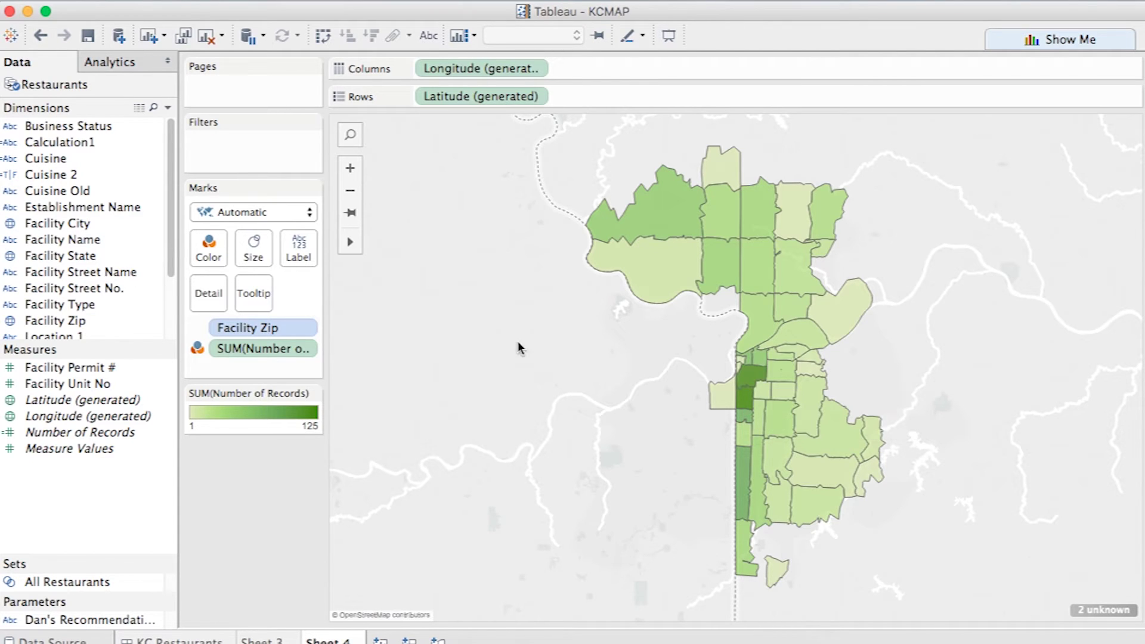
left_click(254, 293)
- Set the map tooltip to '<SUM(Number of Records)> Restaurants in <Facility Zip>'
left_click_drag(385, 274, 232, 282)
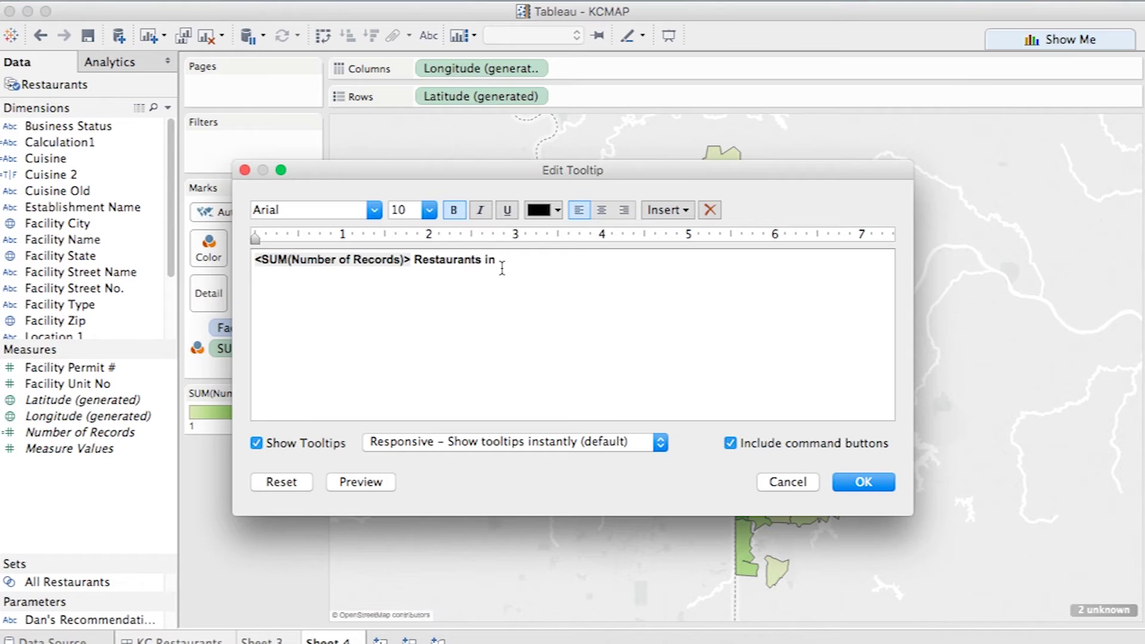
type("<Facility Zip>")
left_click(859, 474)
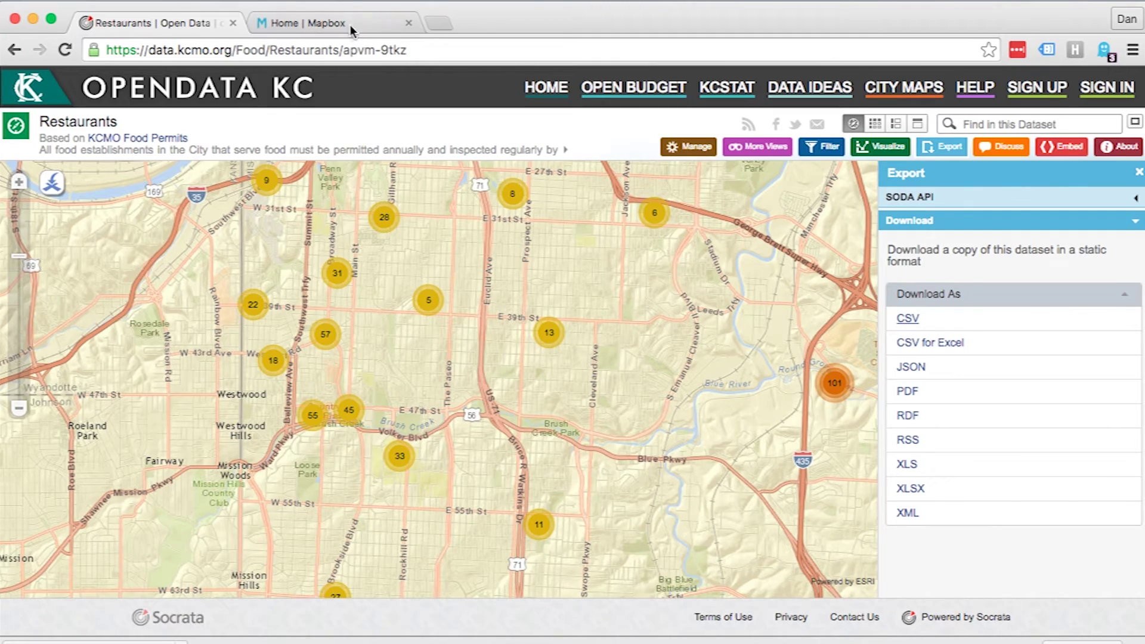
left_click(350, 24)
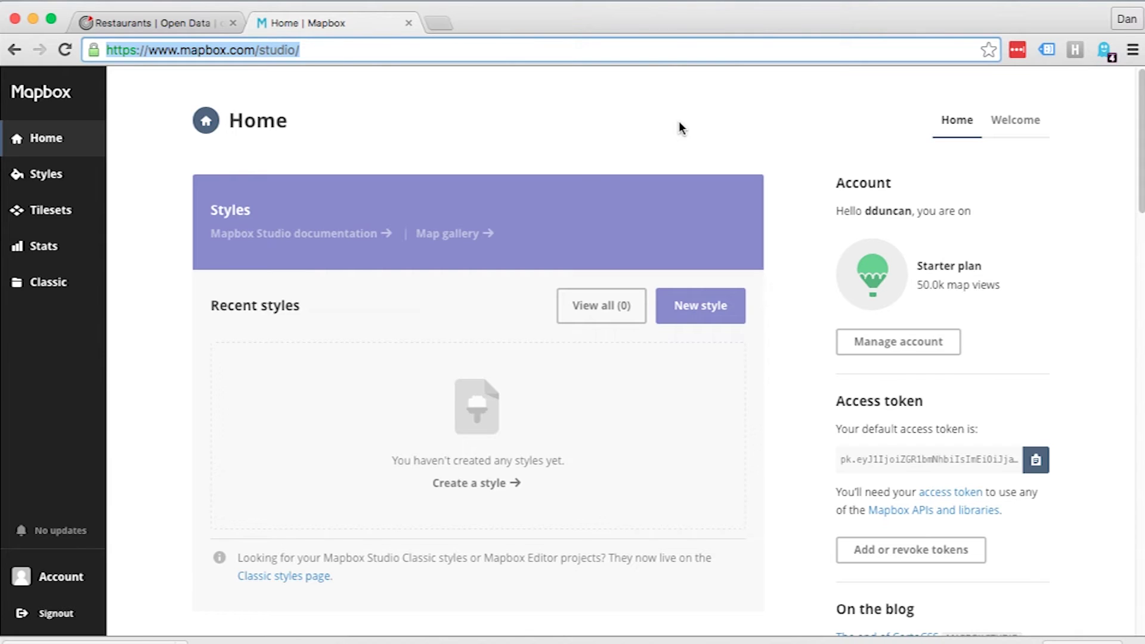
- Copy the Mapbox account's default access token
left_click(926, 459)
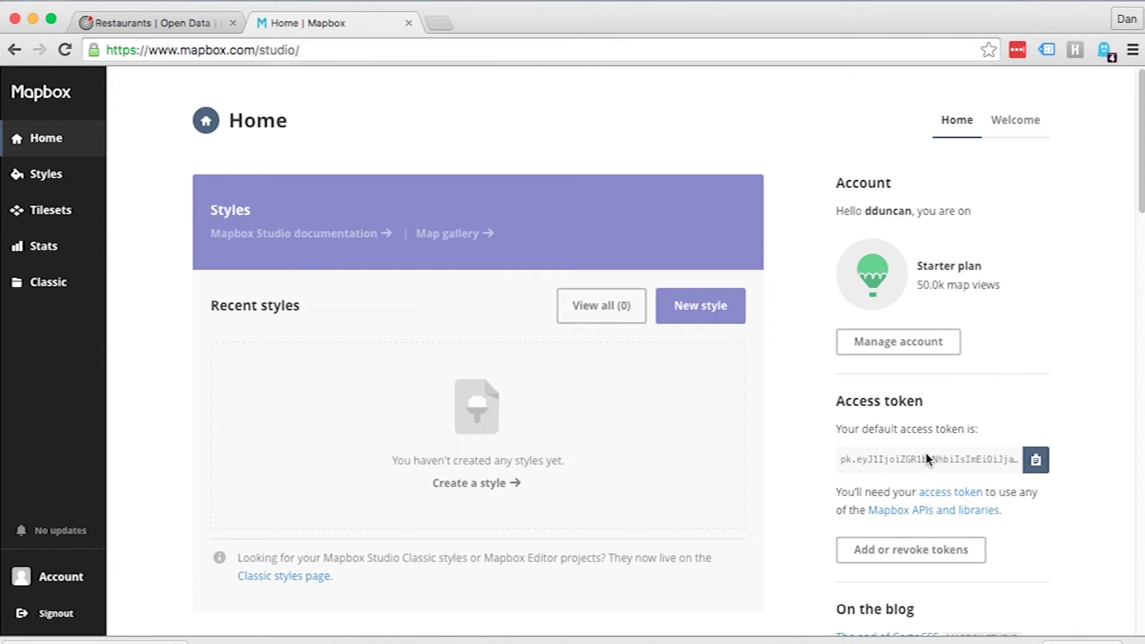
left_click(927, 459)
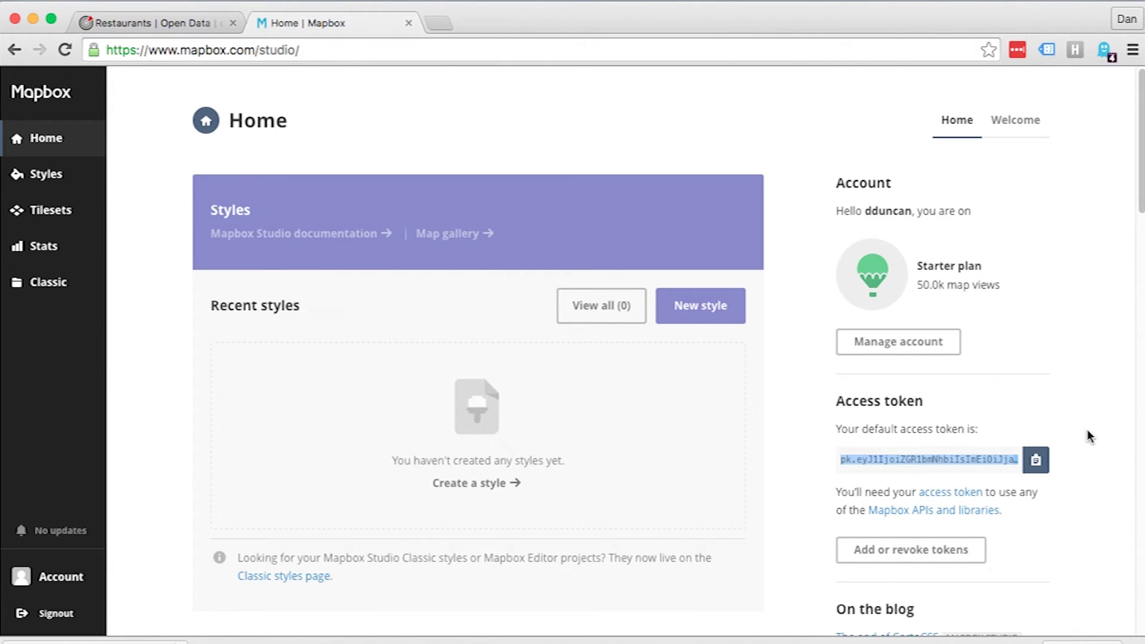
left_click(1036, 460)
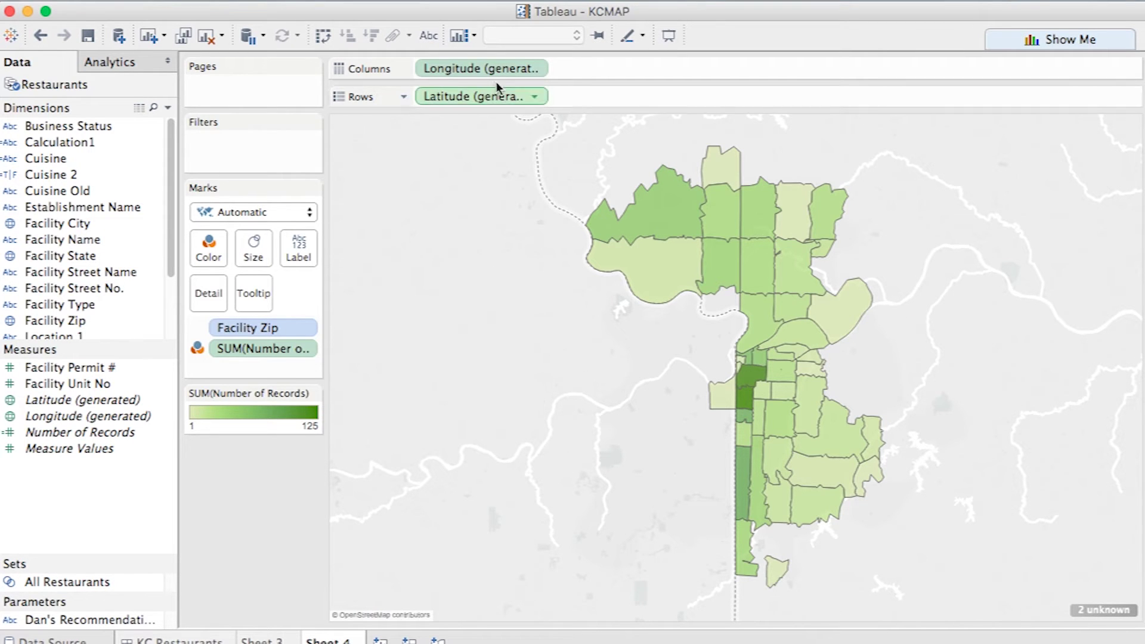
- Begin adding a new Mapbox map service from Tableau's Map Services
left_click(477, 0)
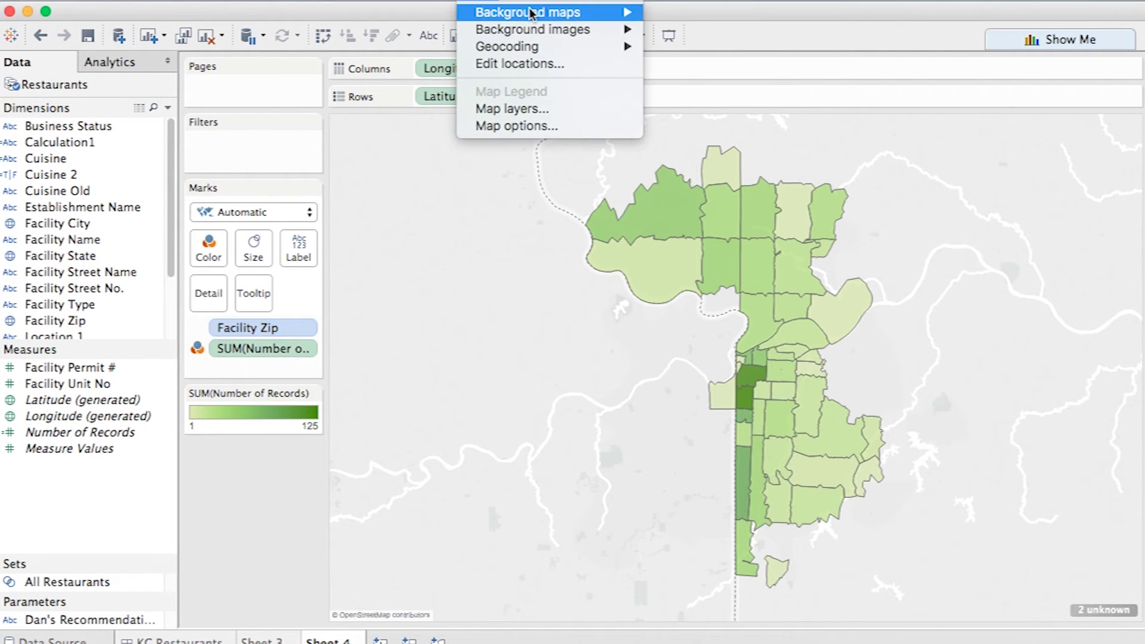
mouse_move(555, 12)
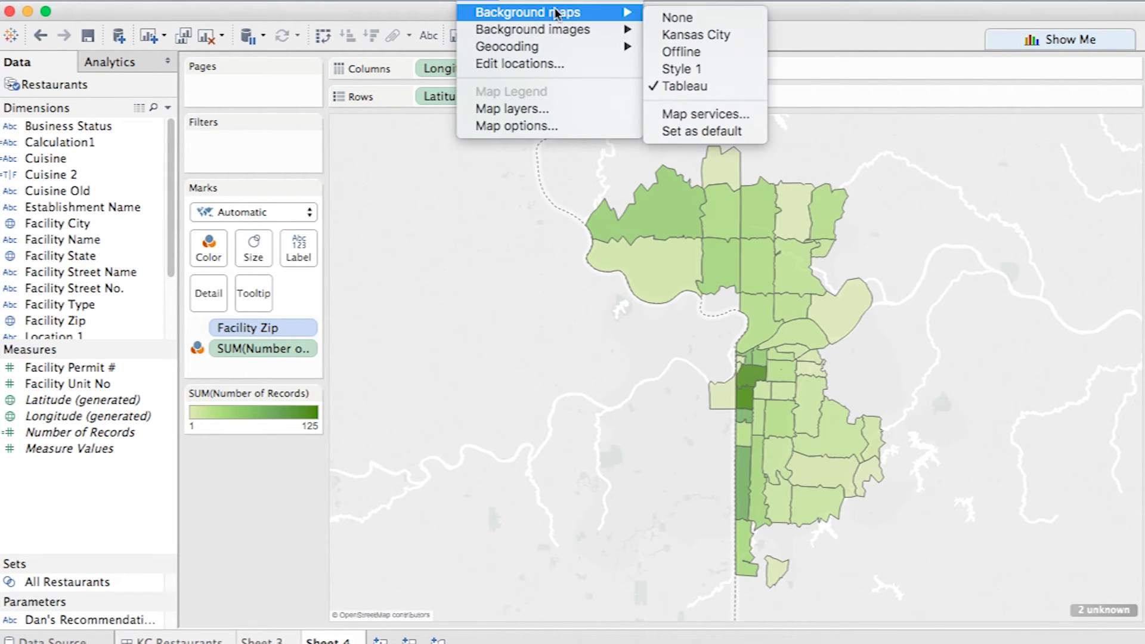
left_click(714, 114)
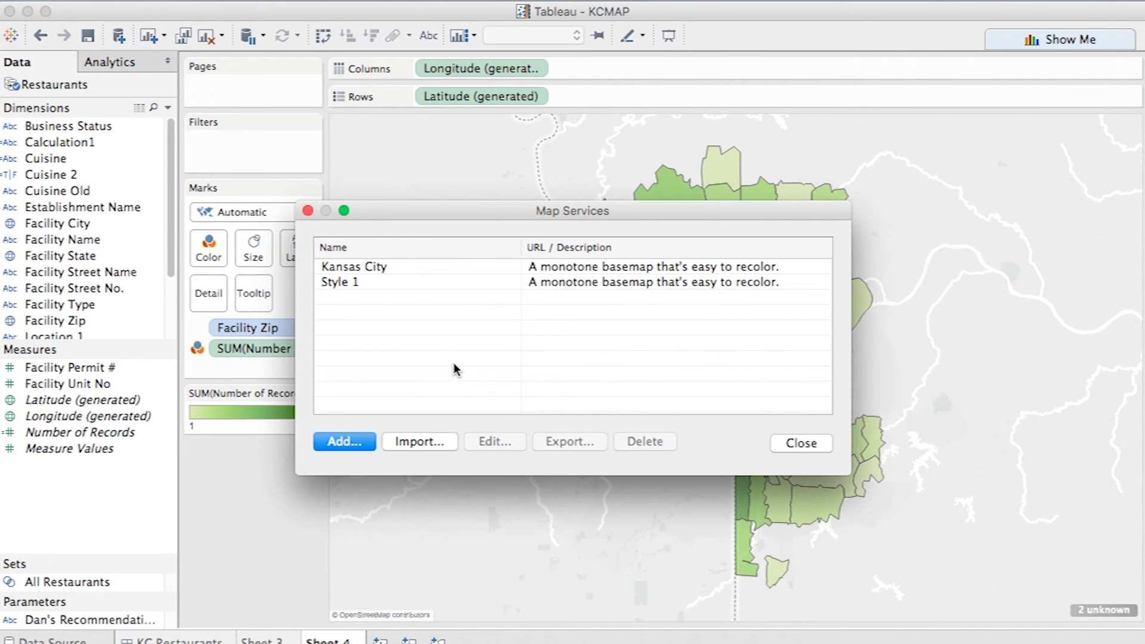
left_click(354, 445)
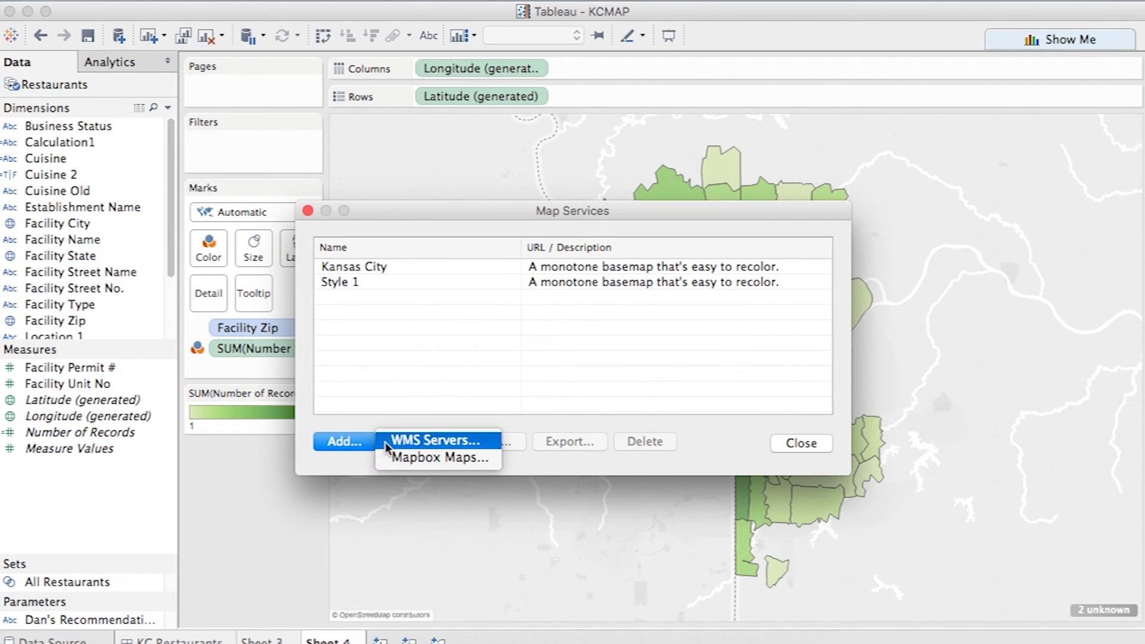
left_click(442, 458)
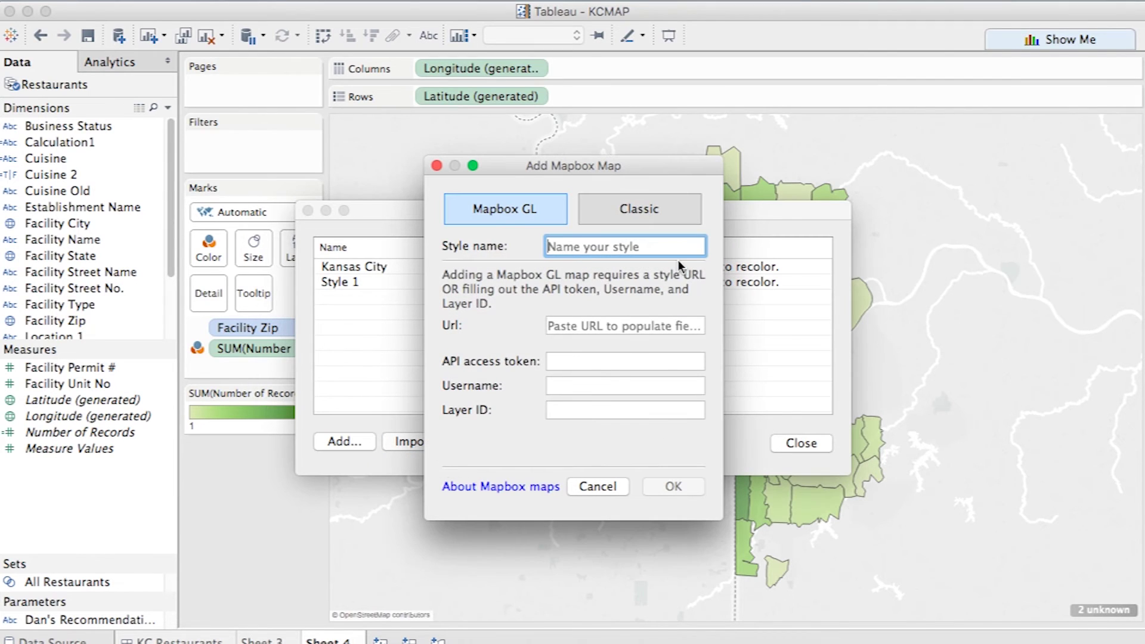
- Create the Classic Mapbox map 'KC MAP' using the pasted token and the Dark preset
left_click(655, 210)
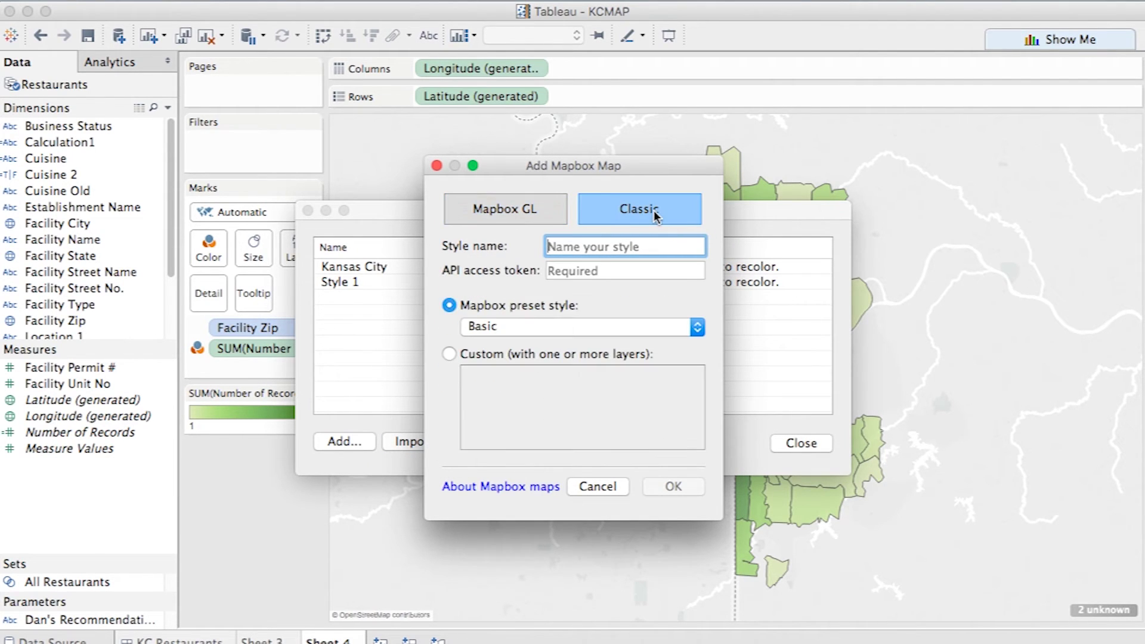
type("KC MAP")
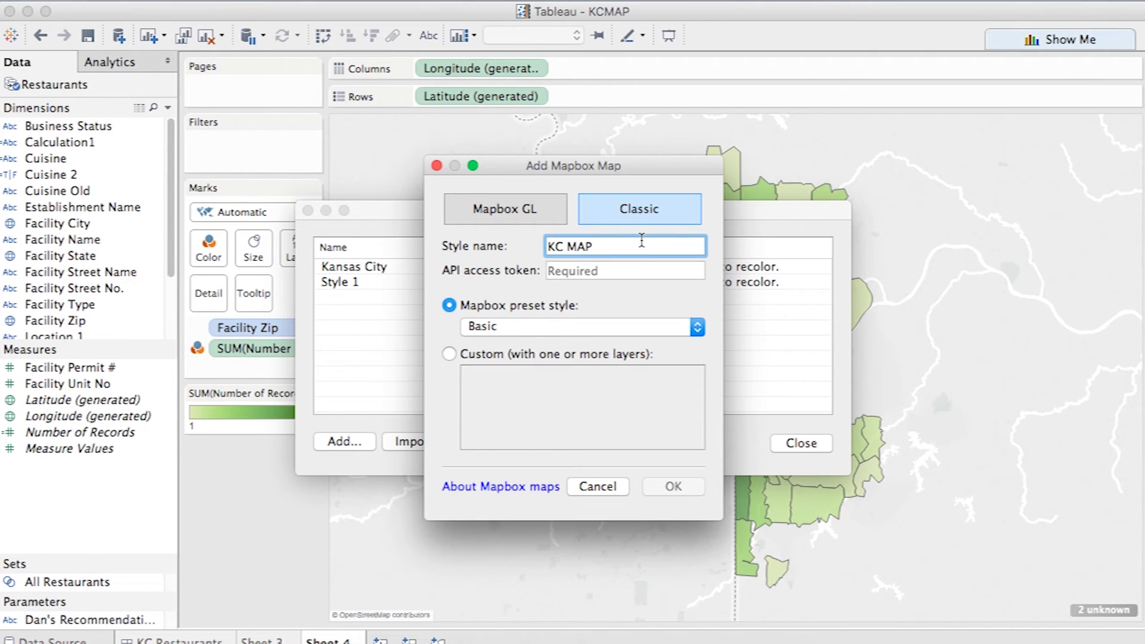
key("Tab")
key("super+v")
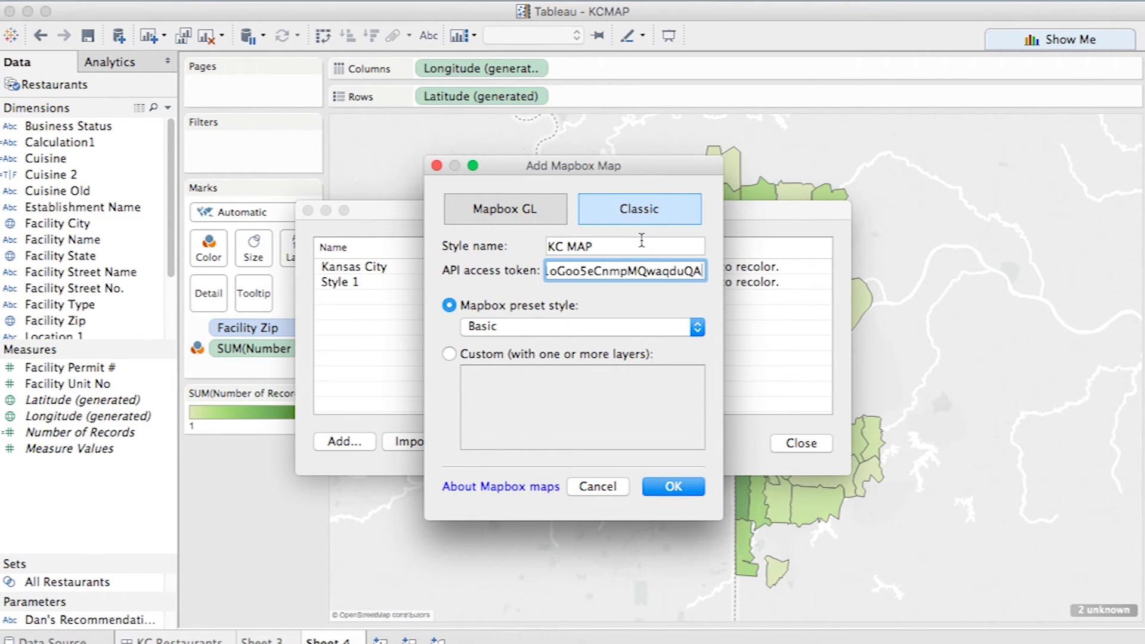
left_click(602, 332)
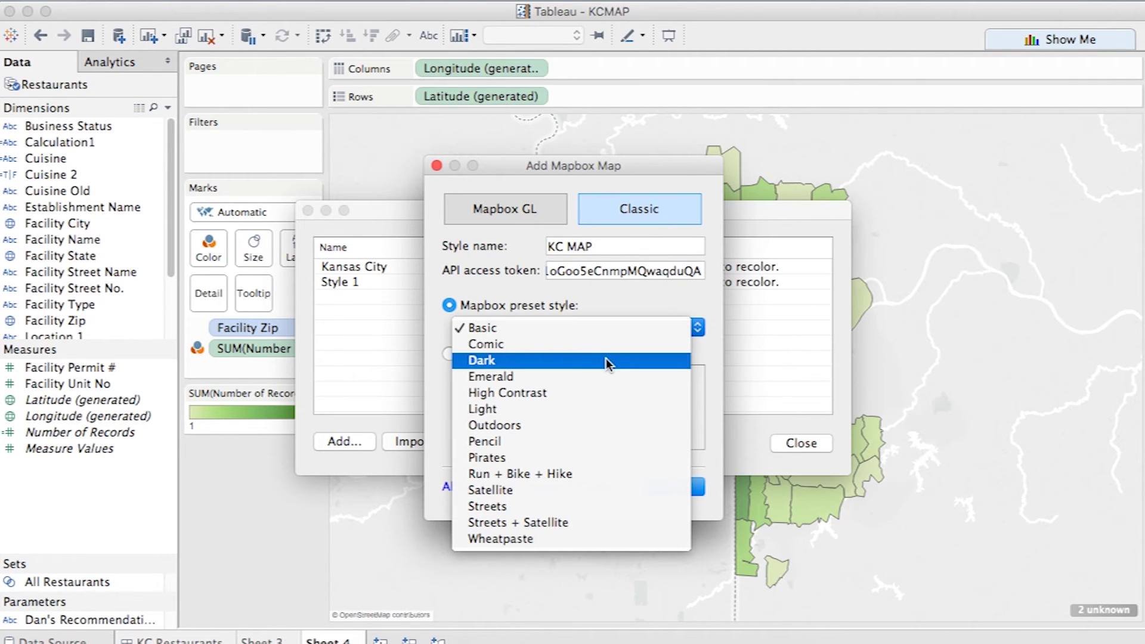
left_click(572, 359)
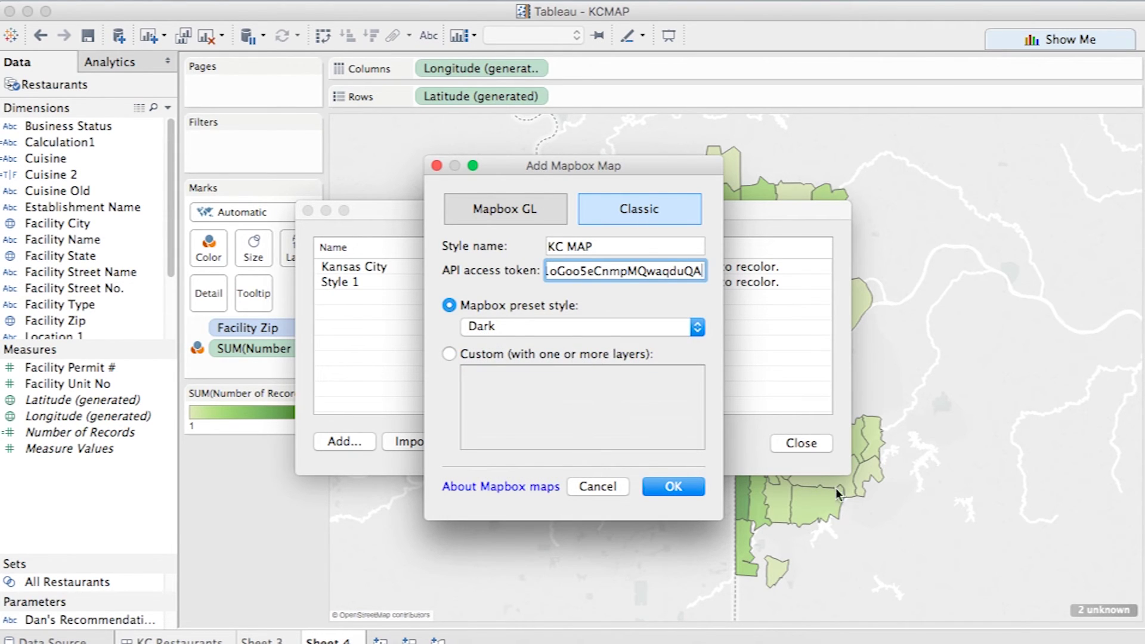
left_click(703, 488)
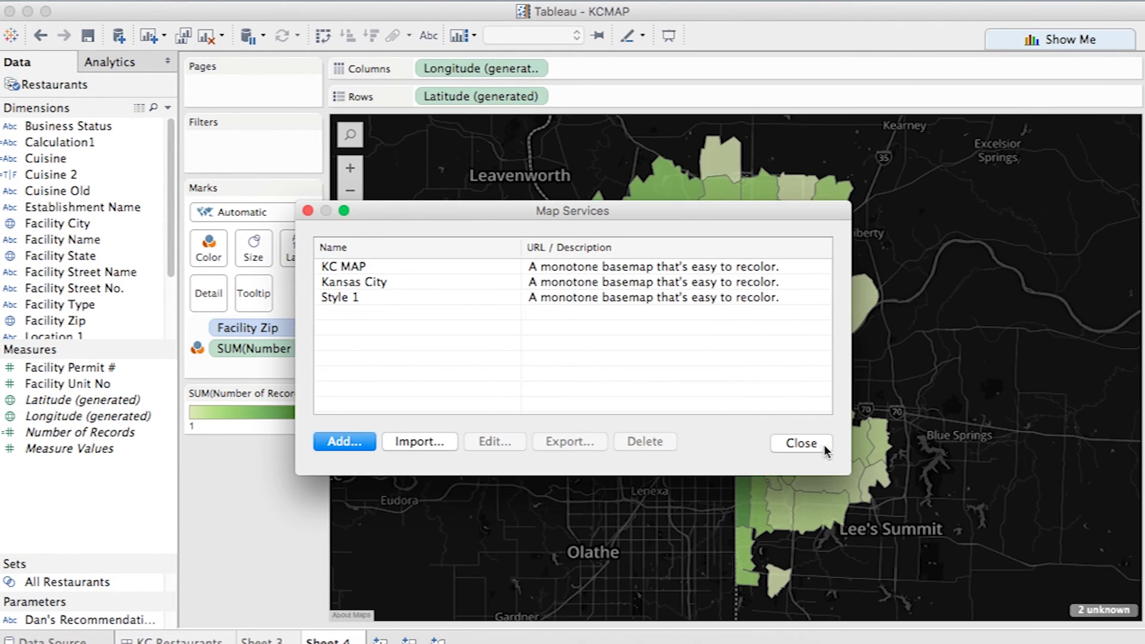
left_click(819, 446)
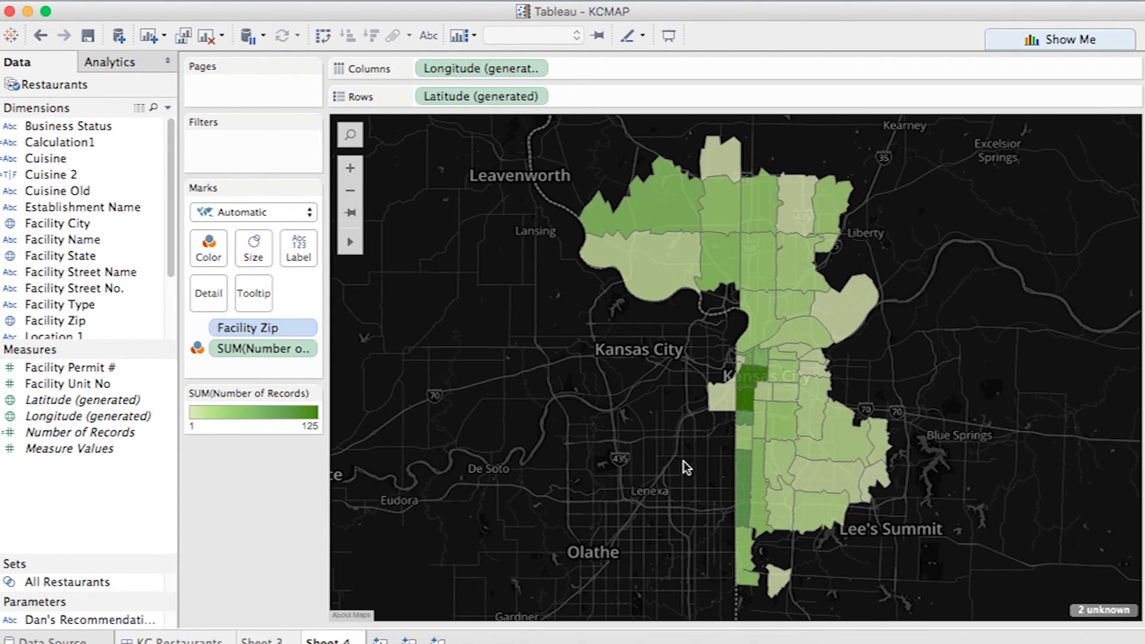
- Recolour the Number of Records map with the Blue palette
mouse_move(309, 395)
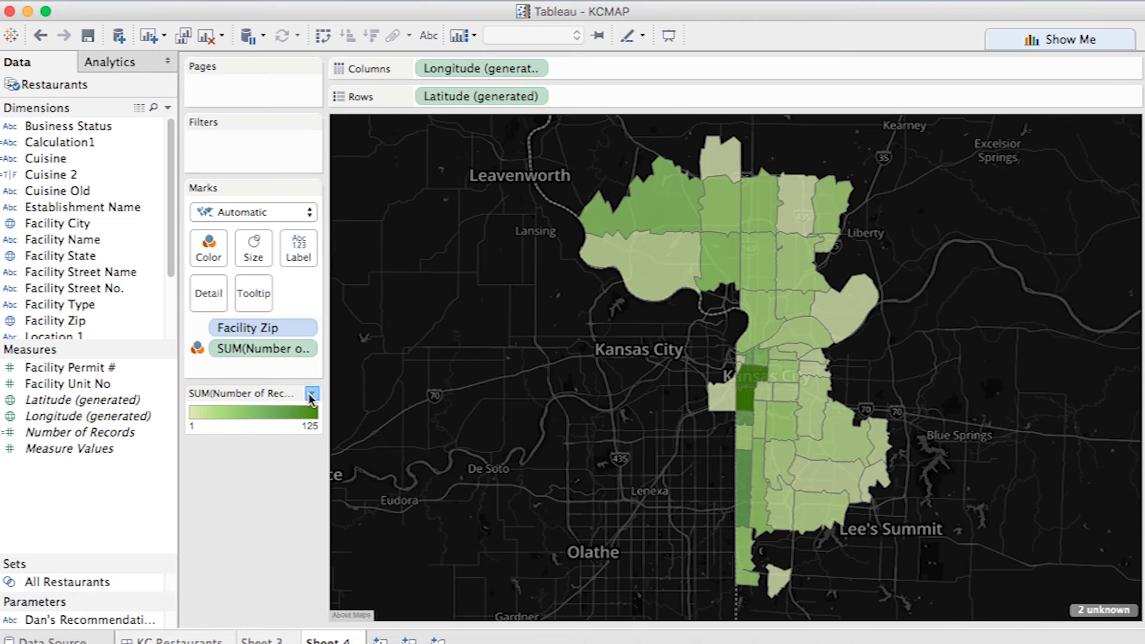
left_click(312, 395)
left_click(284, 406)
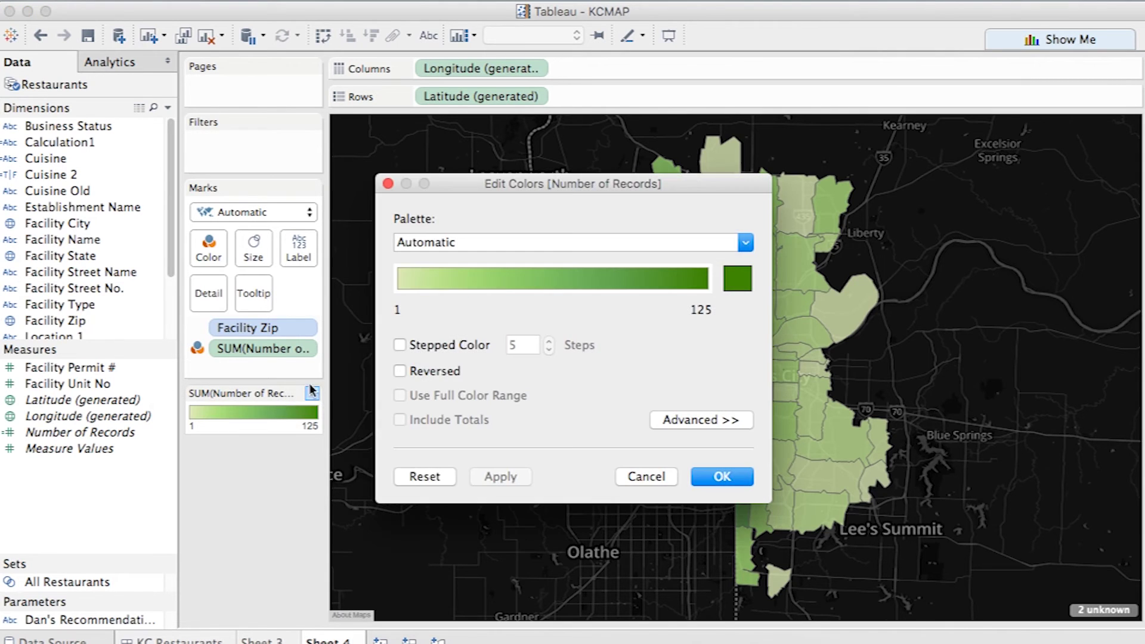
left_click(518, 238)
left_click(515, 142)
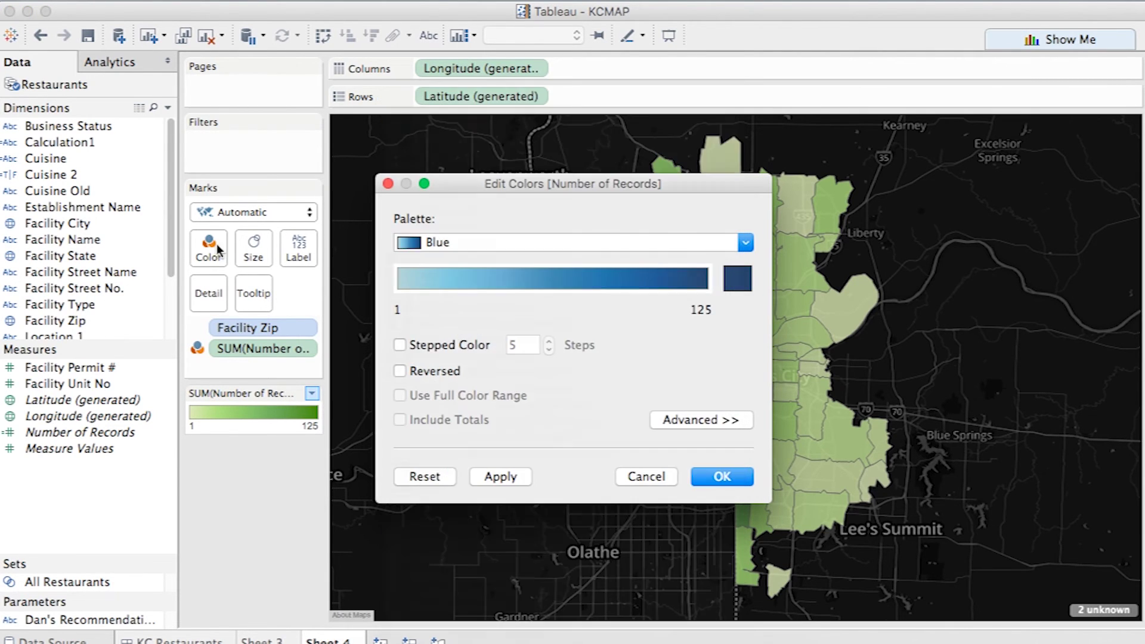
left_click(722, 476)
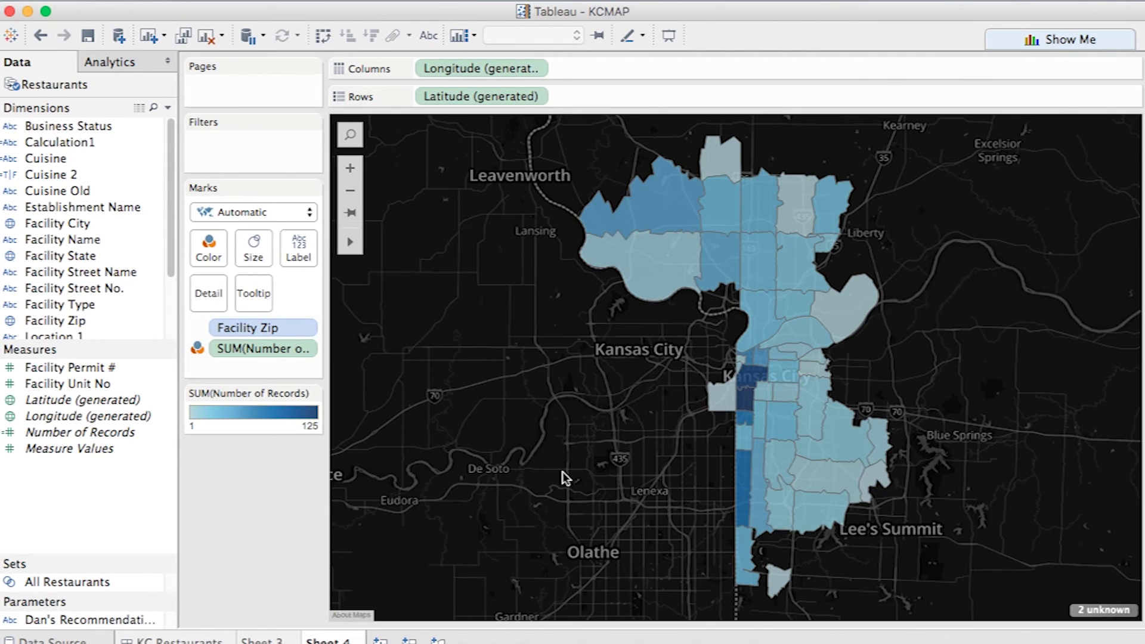
left_click(209, 636)
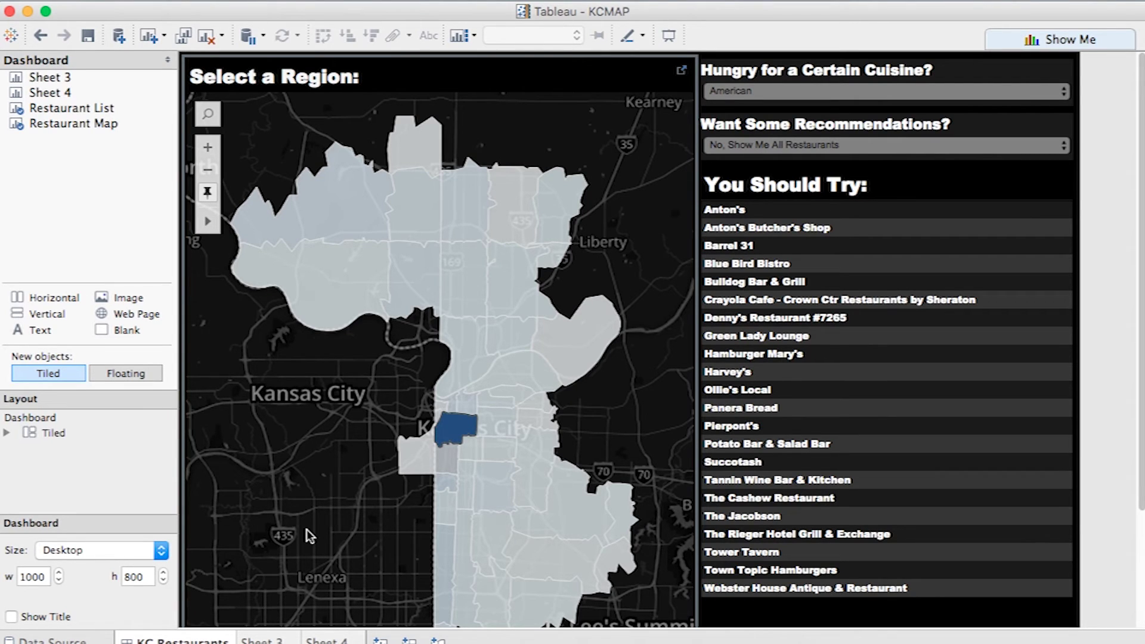
- Clear the map selection and filter the cuisine to Coffee
left_click(457, 433)
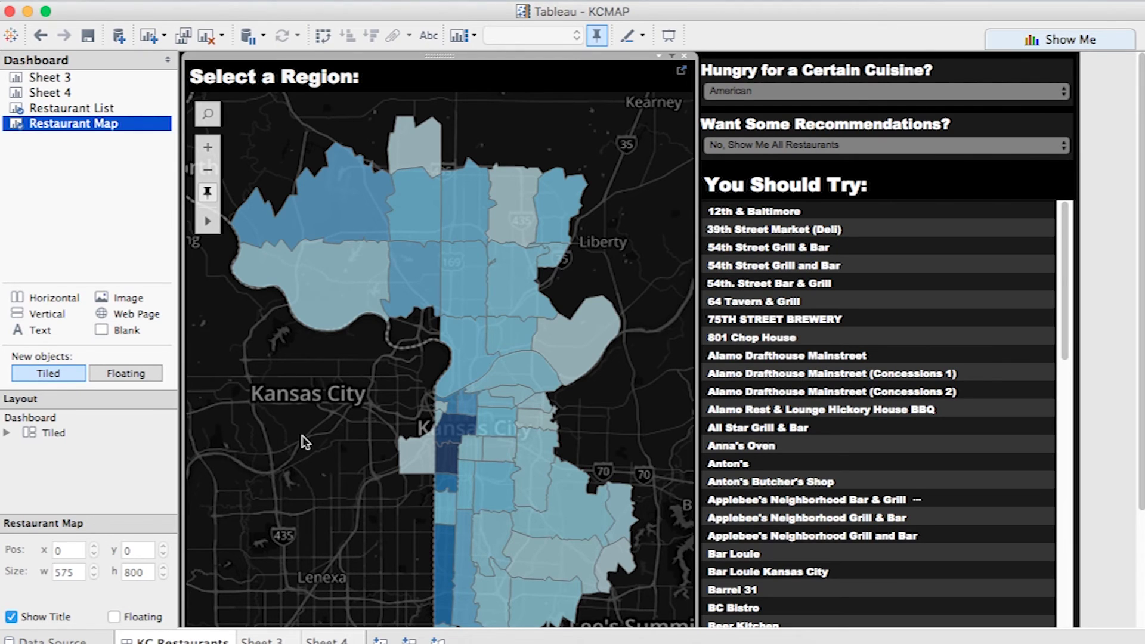
left_click(886, 94)
left_click(886, 165)
- Set recommendations to 'Yes, Guide Me' and filter to zip region 64108
left_click(1030, 129)
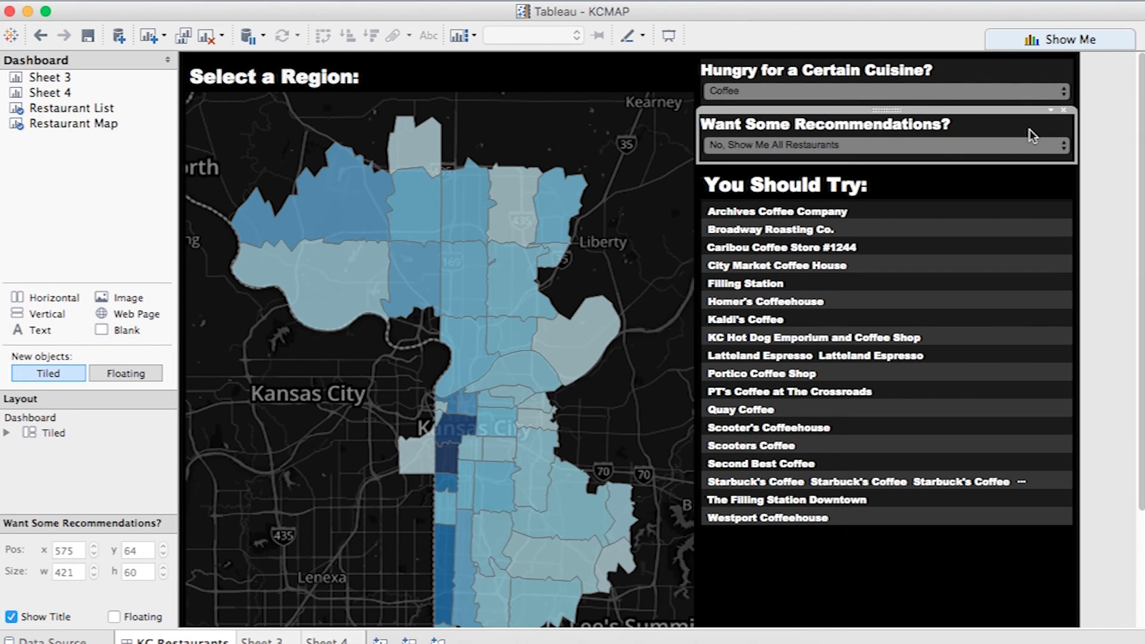
left_click(1026, 146)
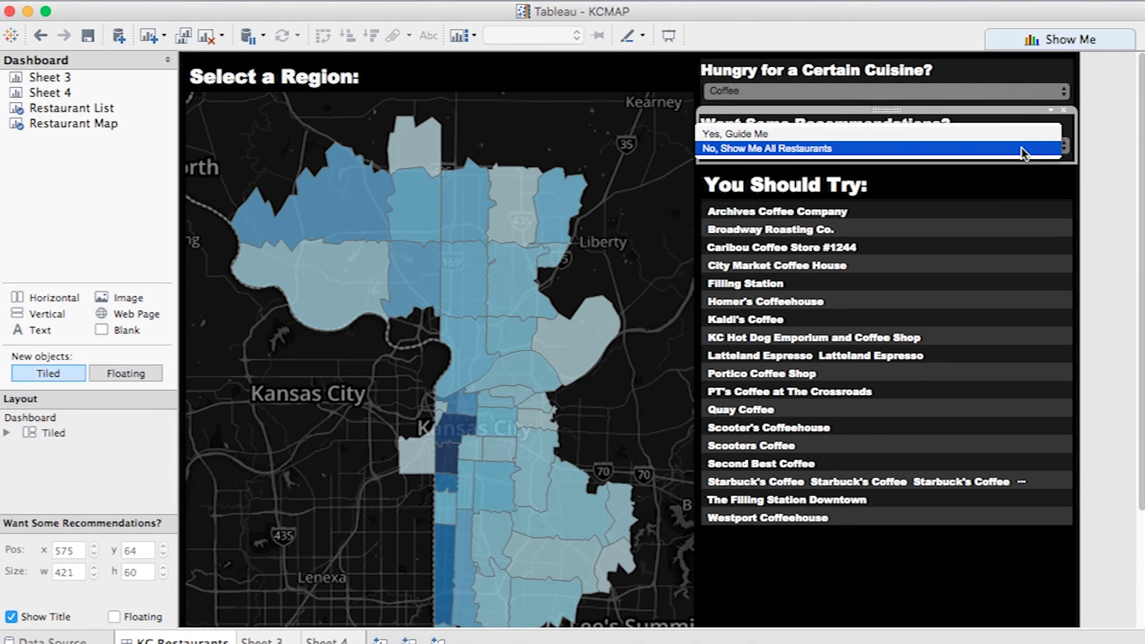
left_click(875, 137)
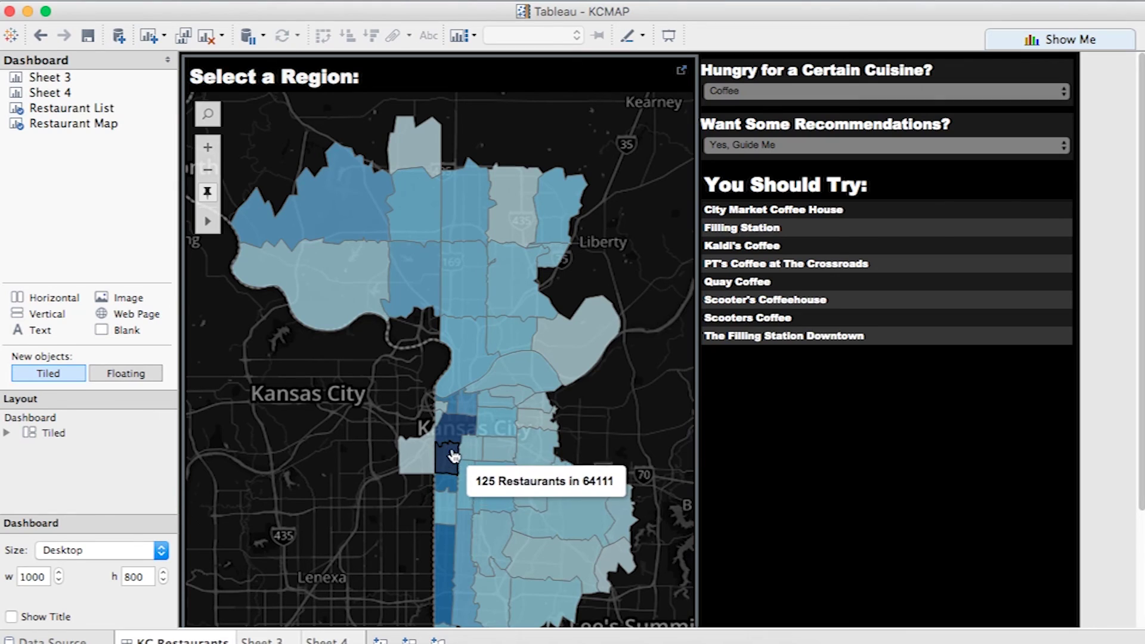
left_click(455, 444)
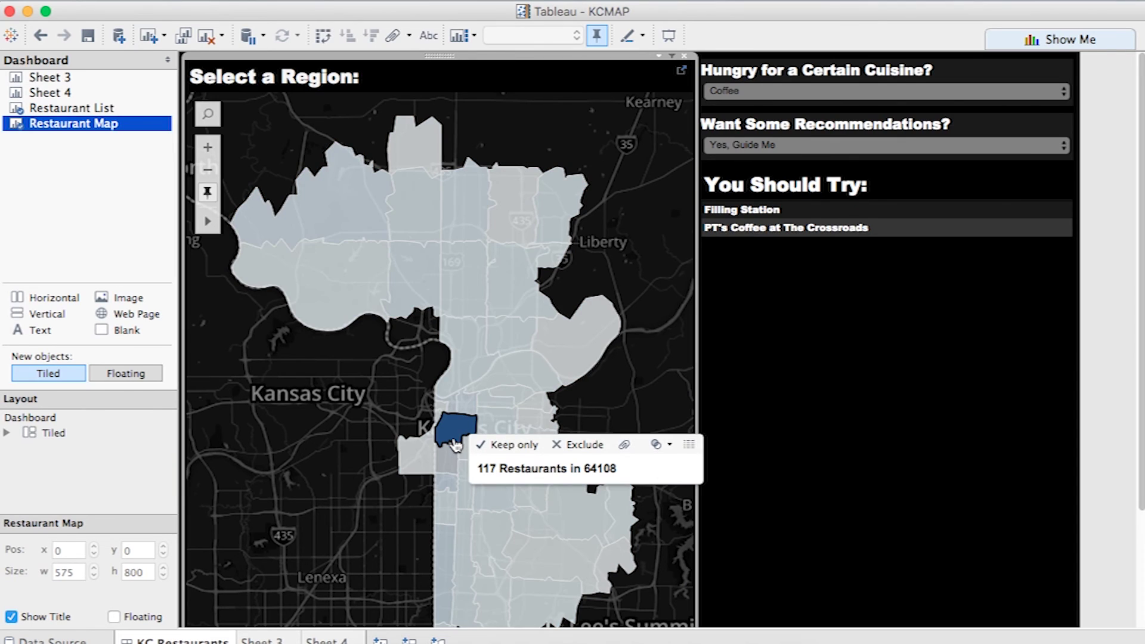